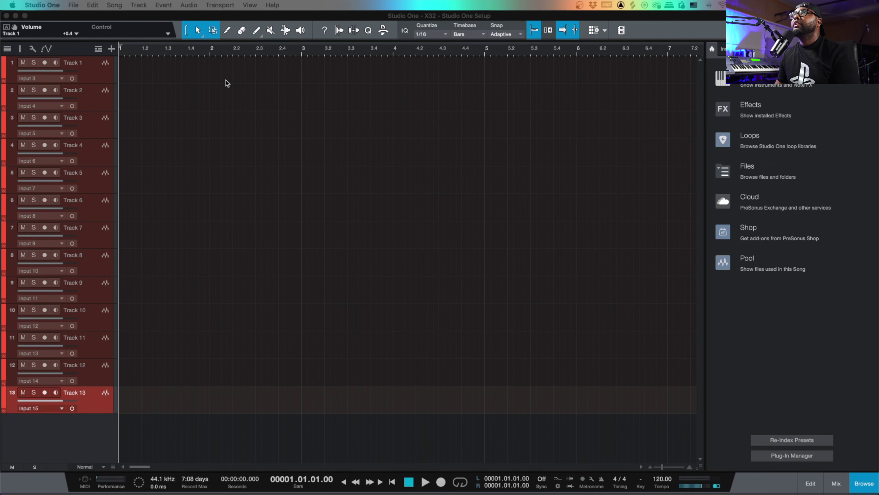
click(235, 20)
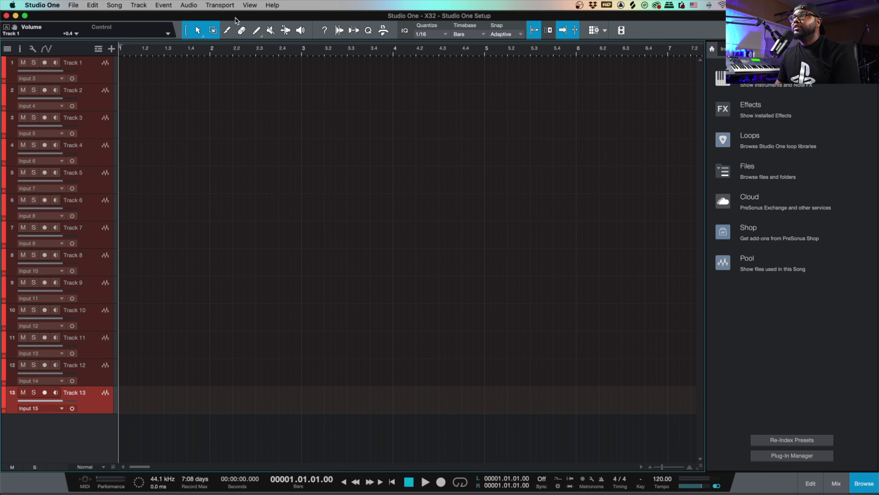
click(46, 5)
click(65, 31)
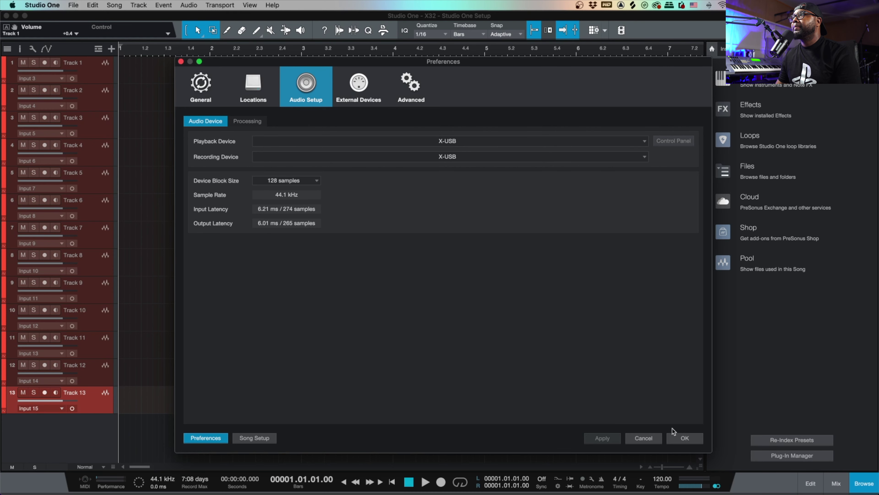
click(681, 439)
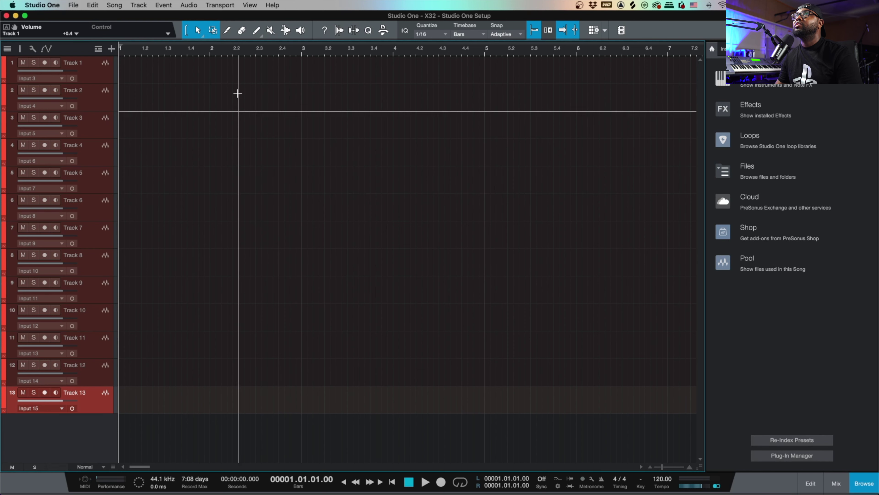
In Preferences > External Devices, add a new device and choose the Mackie HUI model
click(41, 4)
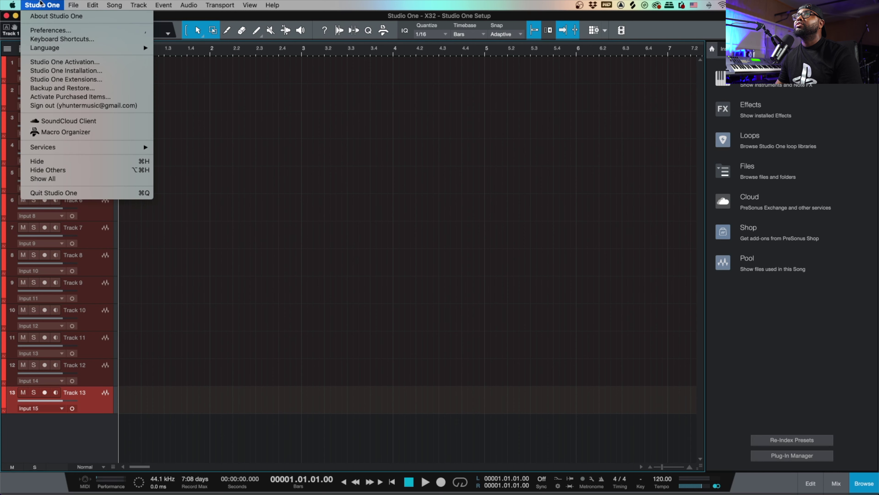
click(51, 30)
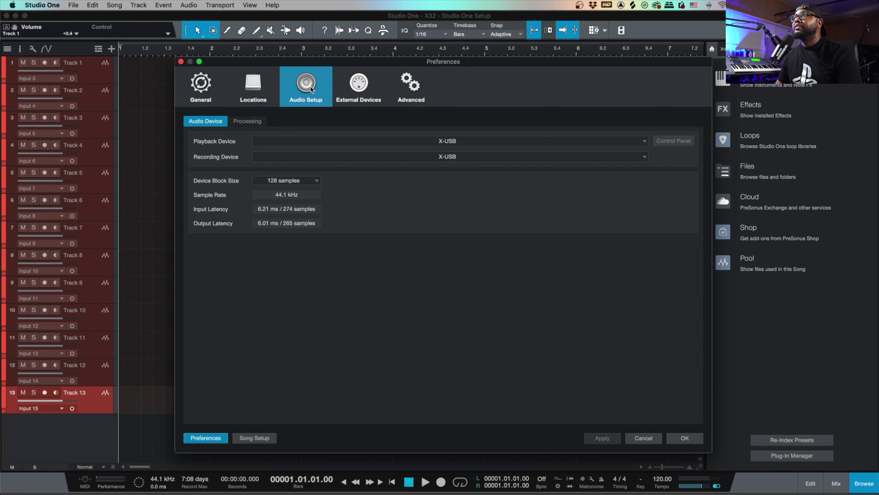
click(363, 90)
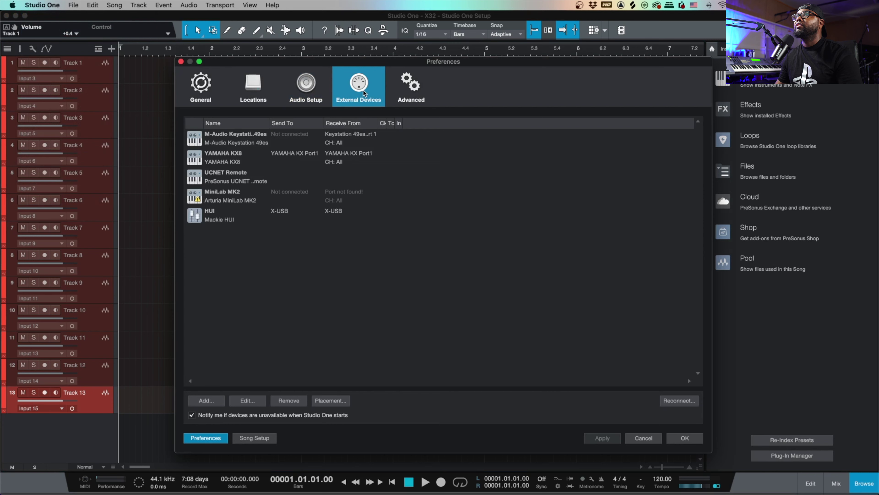
click(207, 401)
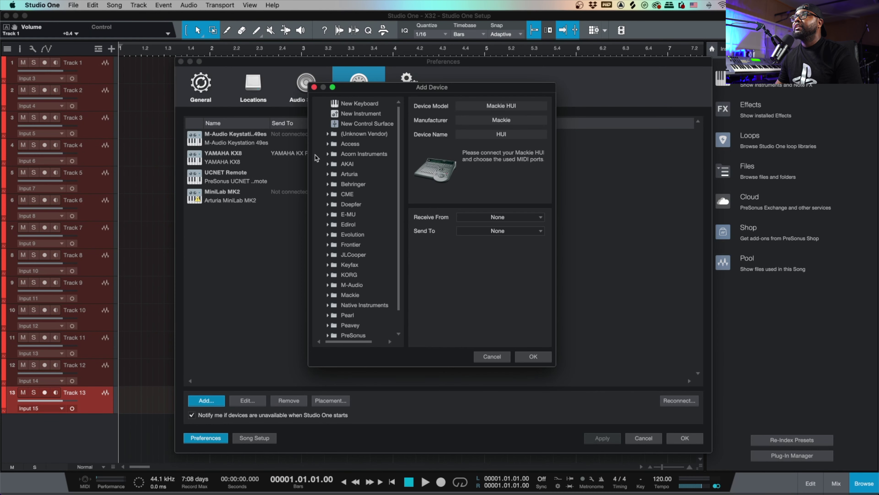
click(351, 125)
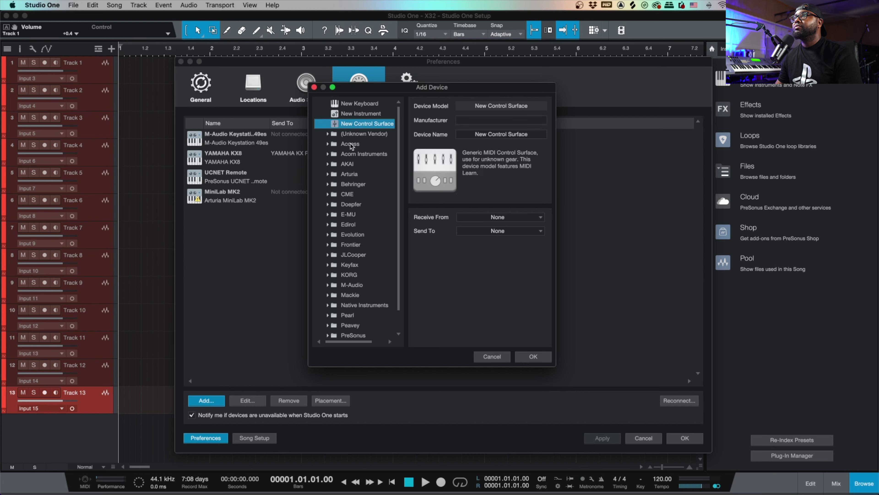
scroll(351, 147, down, 1)
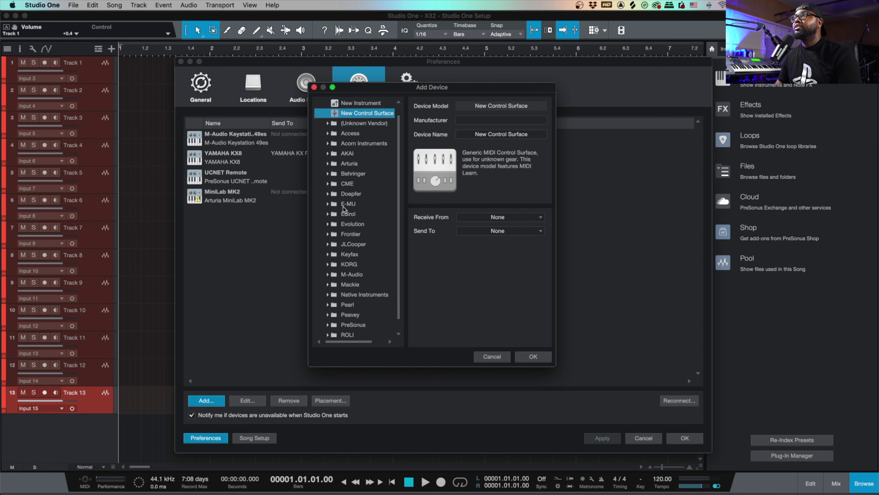
scroll(337, 244, down, 1)
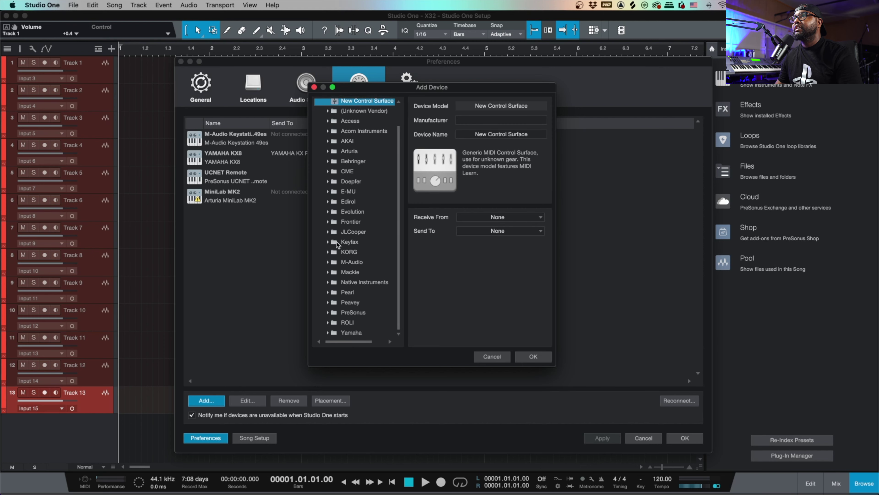
click(328, 273)
scroll(356, 287, down, 1)
scroll(357, 287, down, 2)
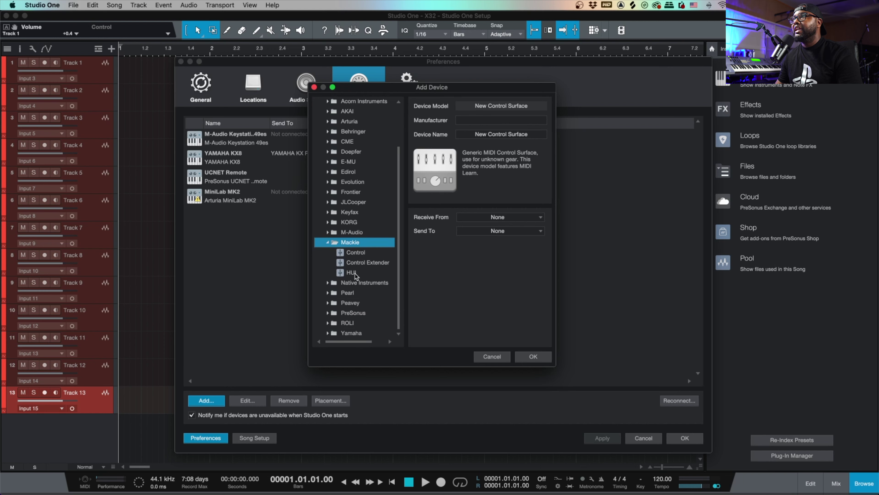
click(351, 272)
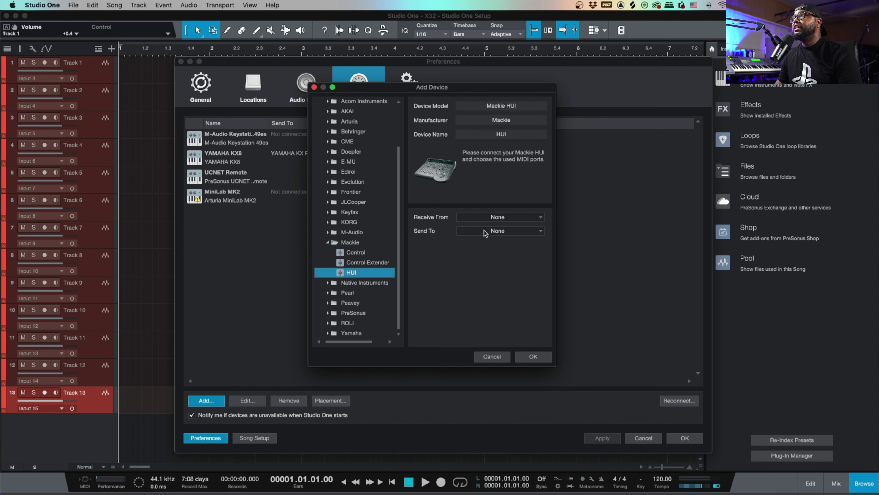
Set the HUI's Receive From and Send To ports to X-USB and confirm
click(499, 218)
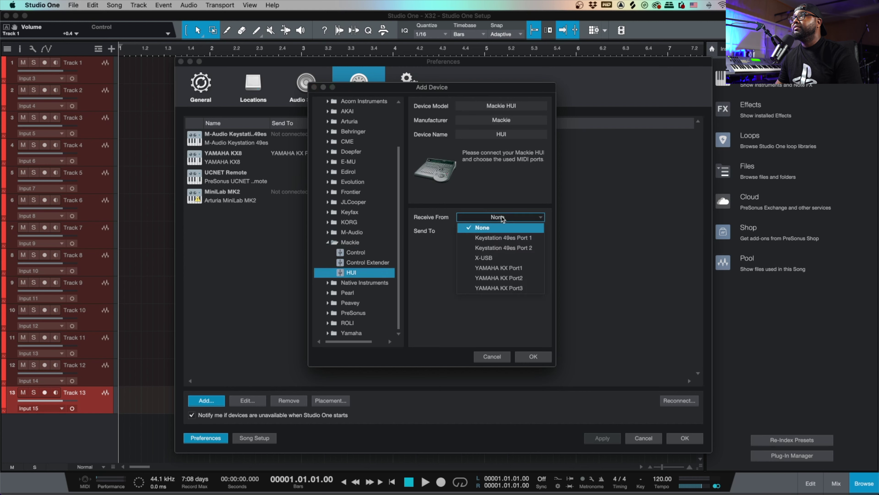
click(500, 257)
click(499, 231)
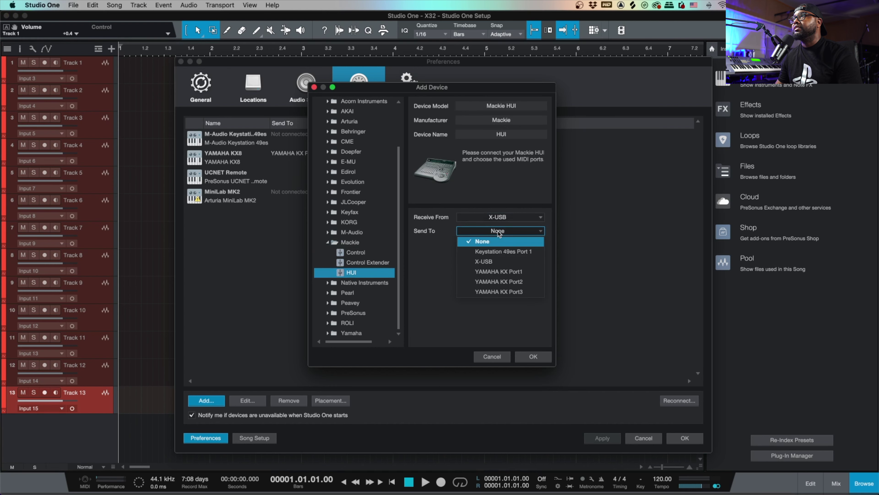
click(497, 262)
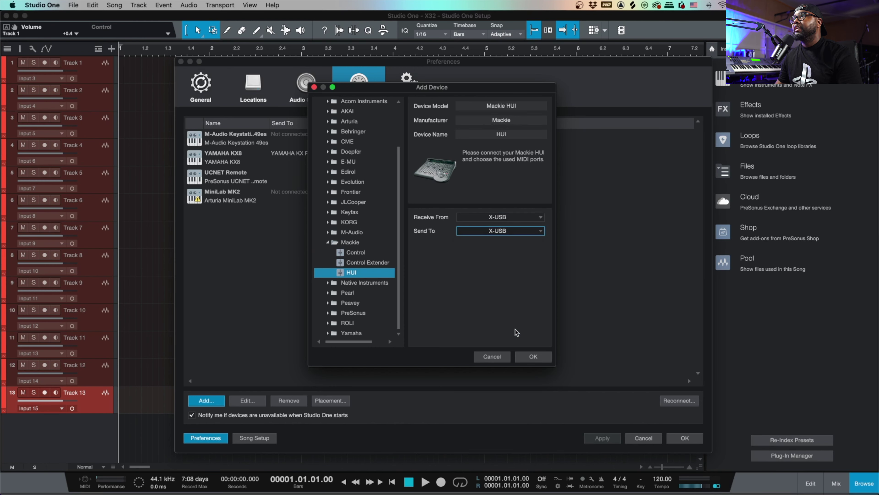
click(533, 357)
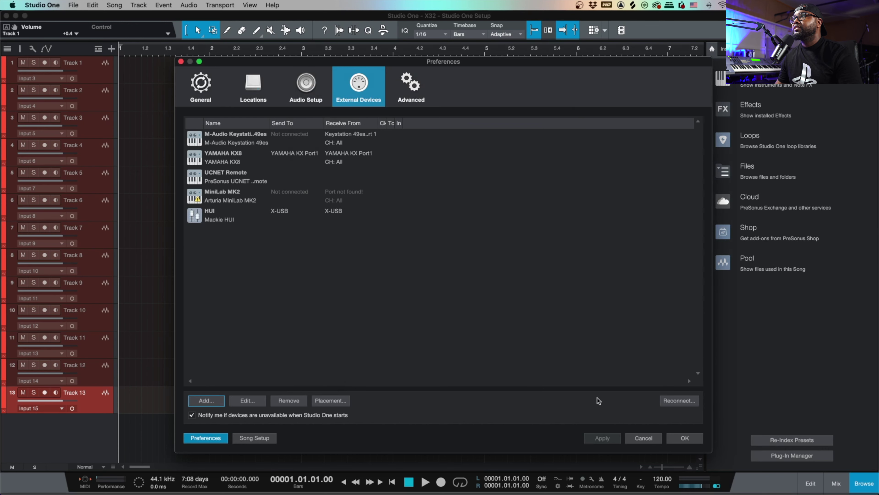
click(685, 438)
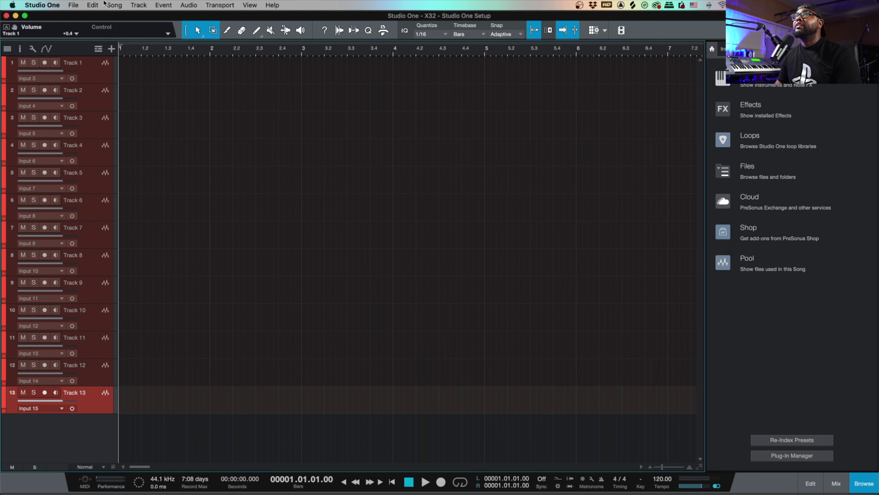
Open Song Setup and review the Audio I/O input map with X-USB inputs 1–32
click(111, 4)
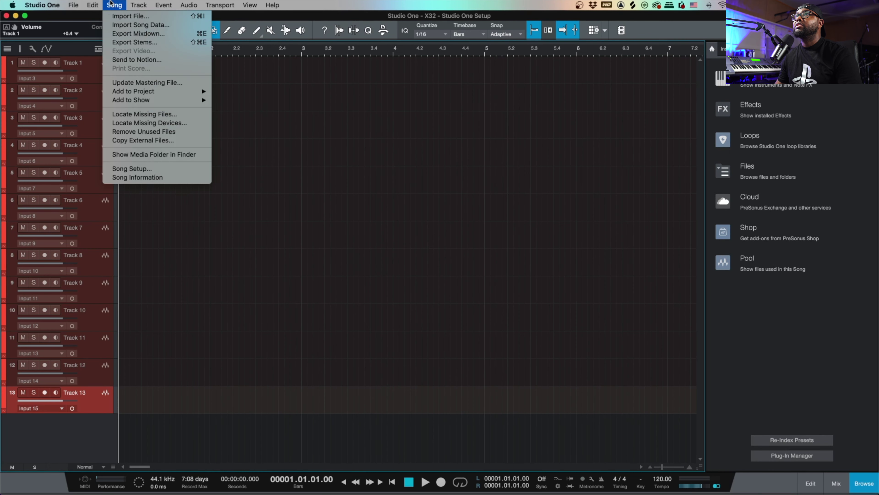
click(184, 173)
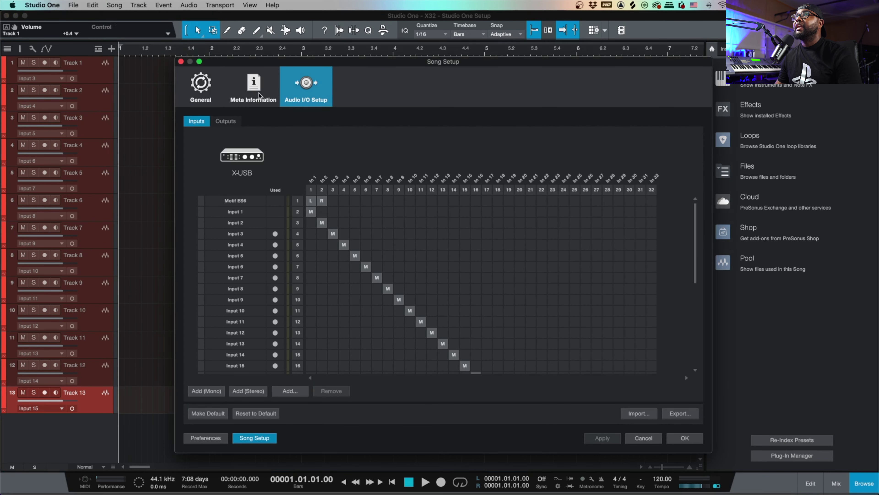
click(257, 93)
click(306, 90)
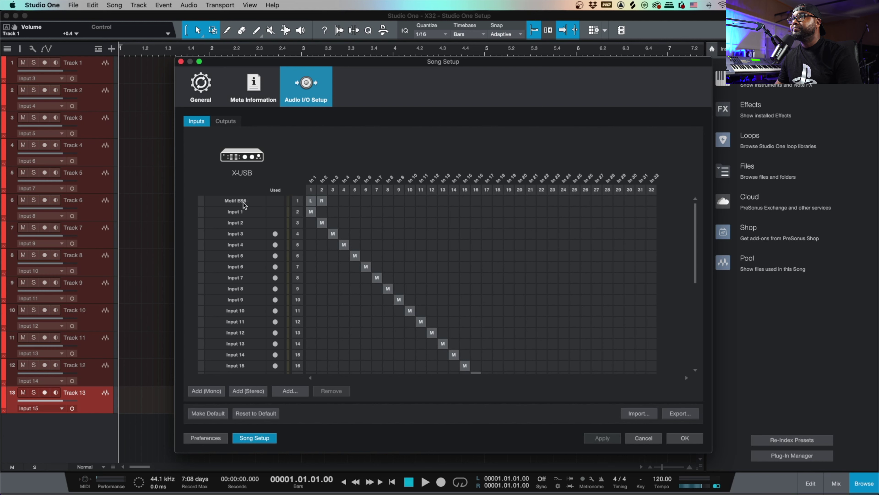
scroll(277, 288, down, 5)
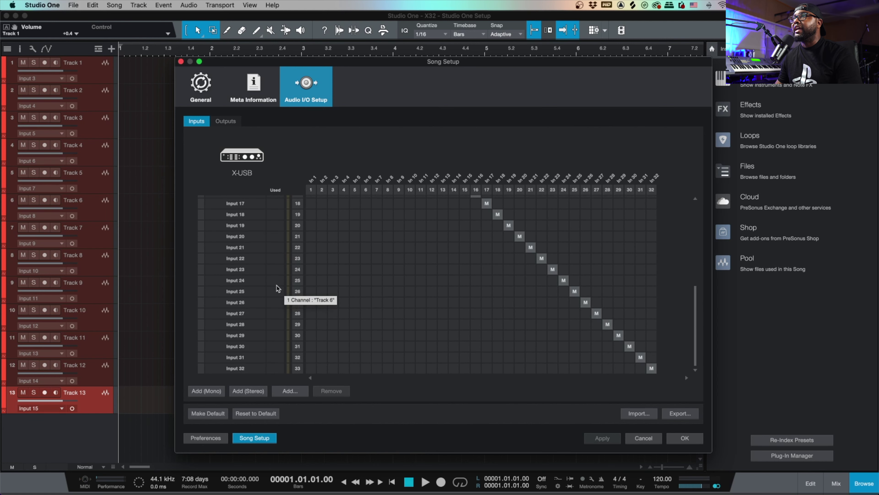
click(290, 390)
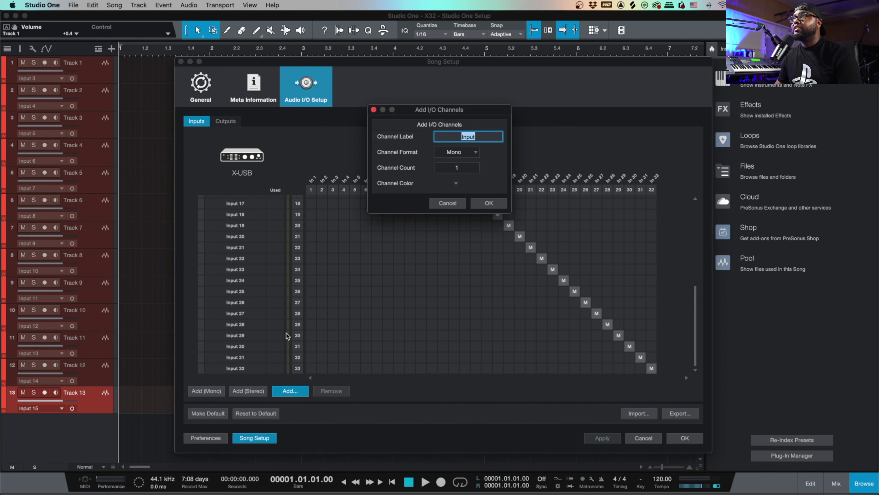
click(463, 152)
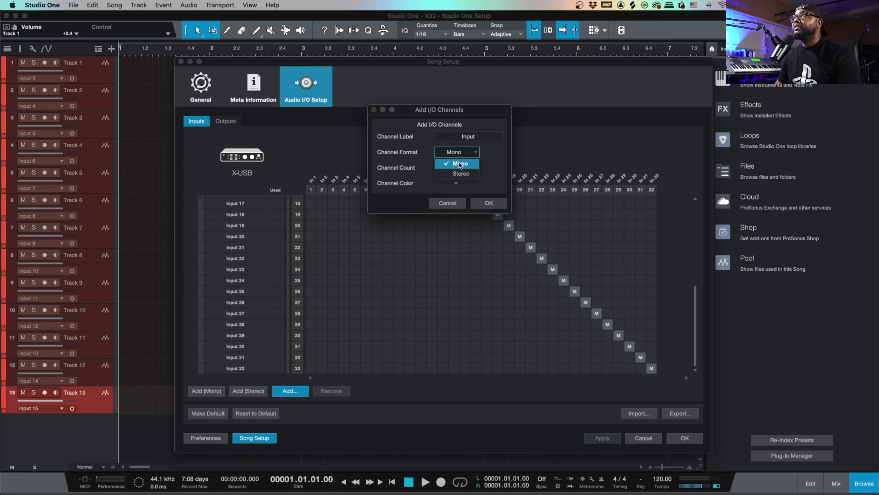
click(472, 165)
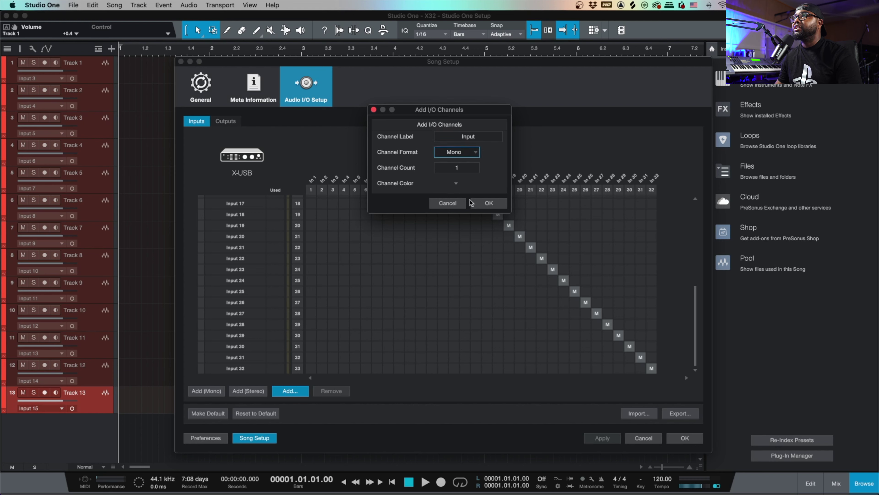
click(448, 204)
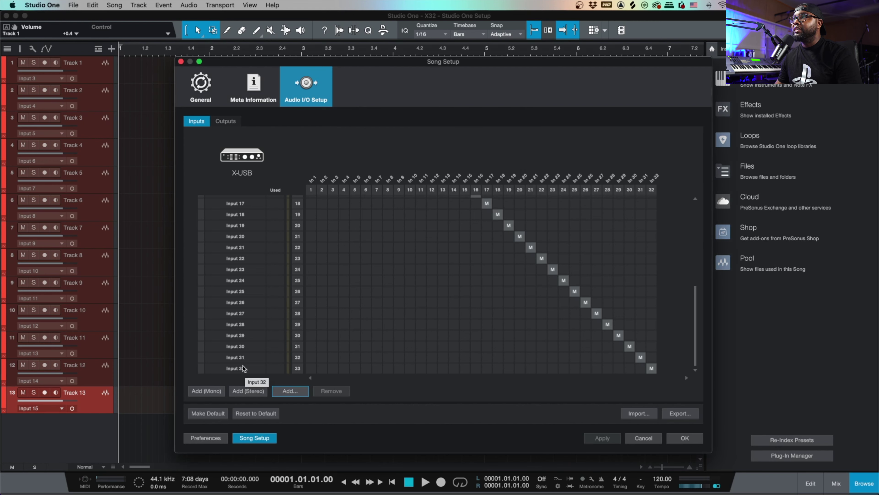
drag(244, 368, 243, 345)
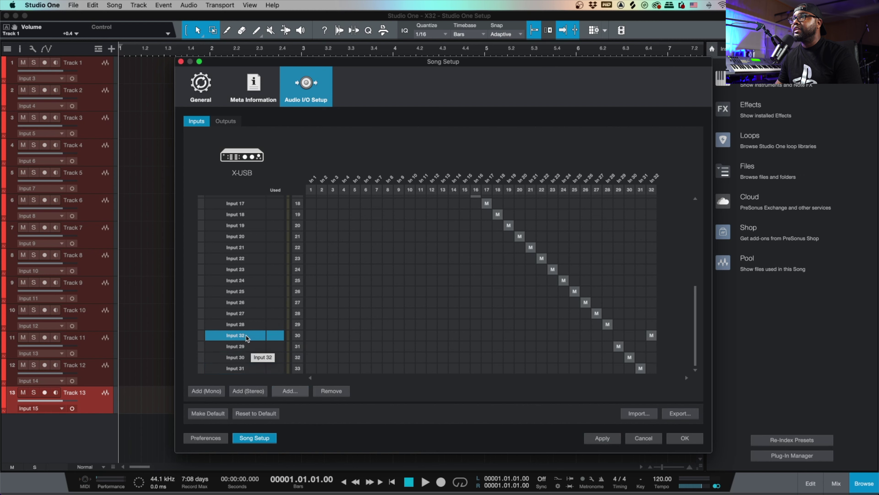
drag(247, 338, 244, 370)
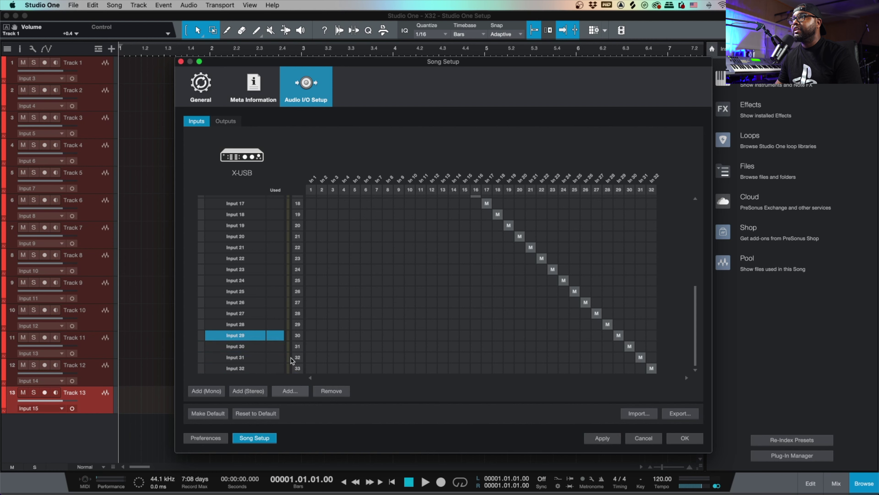
scroll(263, 354, up, 8)
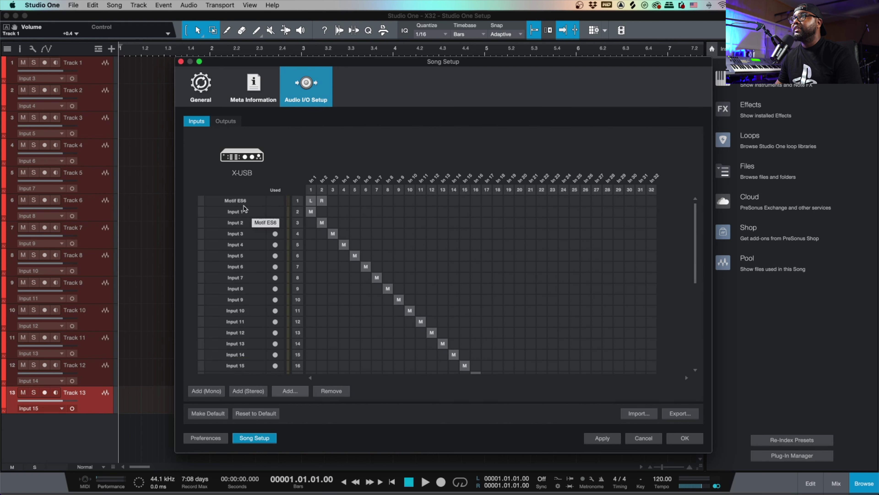
scroll(267, 301, down, 8)
click(270, 335)
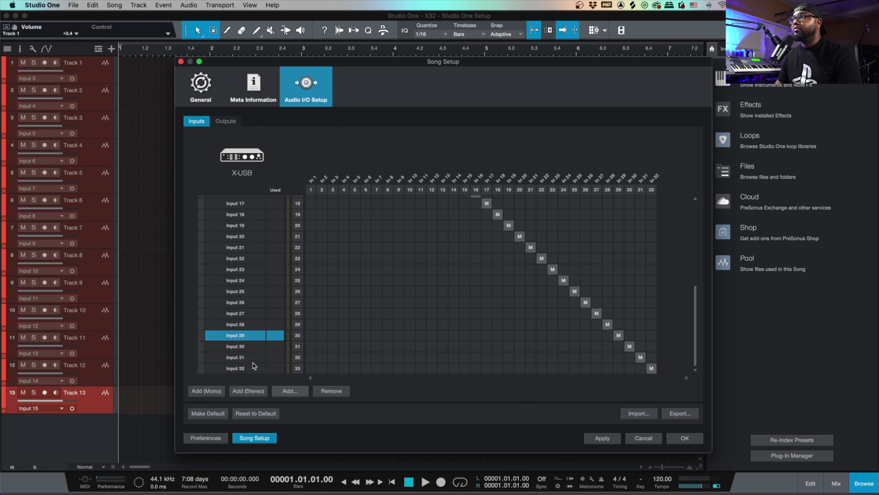
Scroll through the Inputs routing matrix to review the X-USB input assignments
scroll(246, 372, up, 8)
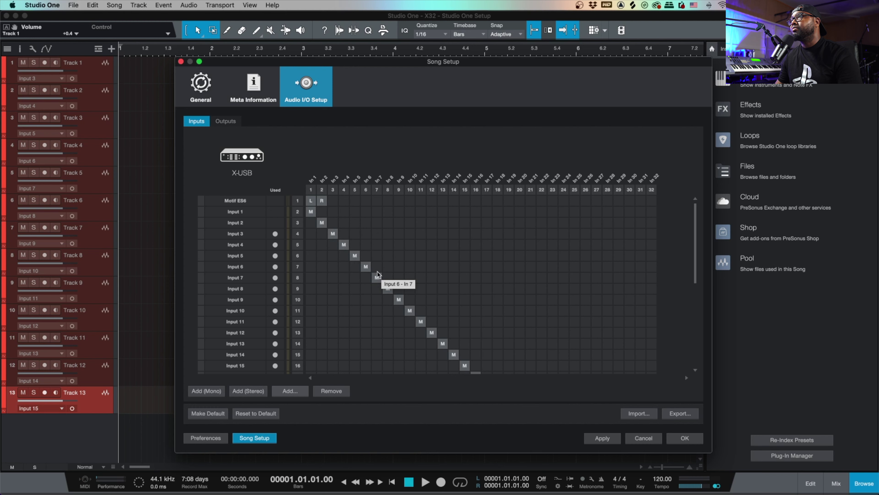
scroll(432, 323, down, 3)
scroll(432, 323, down, 3)
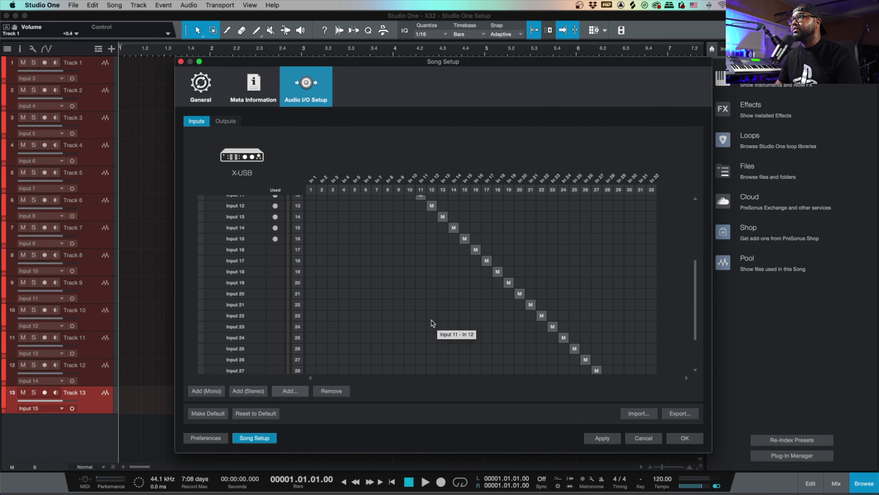
click(434, 328)
scroll(437, 271, up, 1)
scroll(437, 270, up, 5)
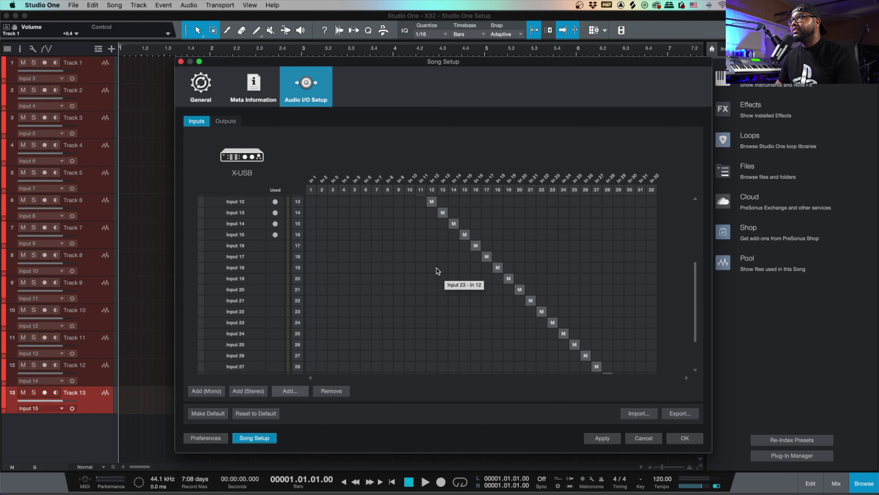
scroll(437, 270, down, 6)
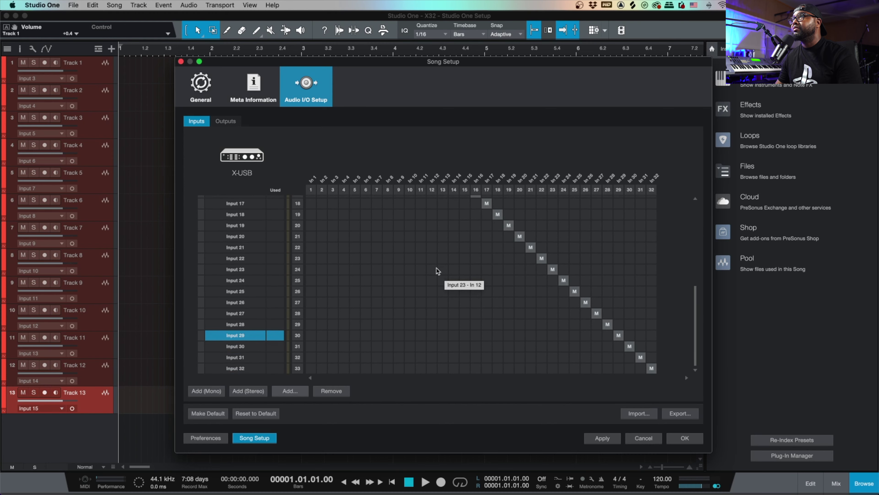
scroll(436, 270, up, 3)
scroll(498, 311, down, 3)
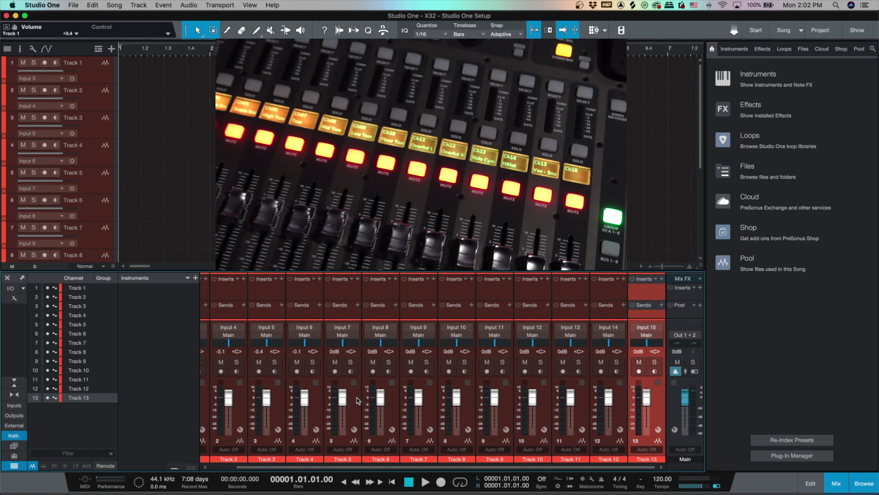